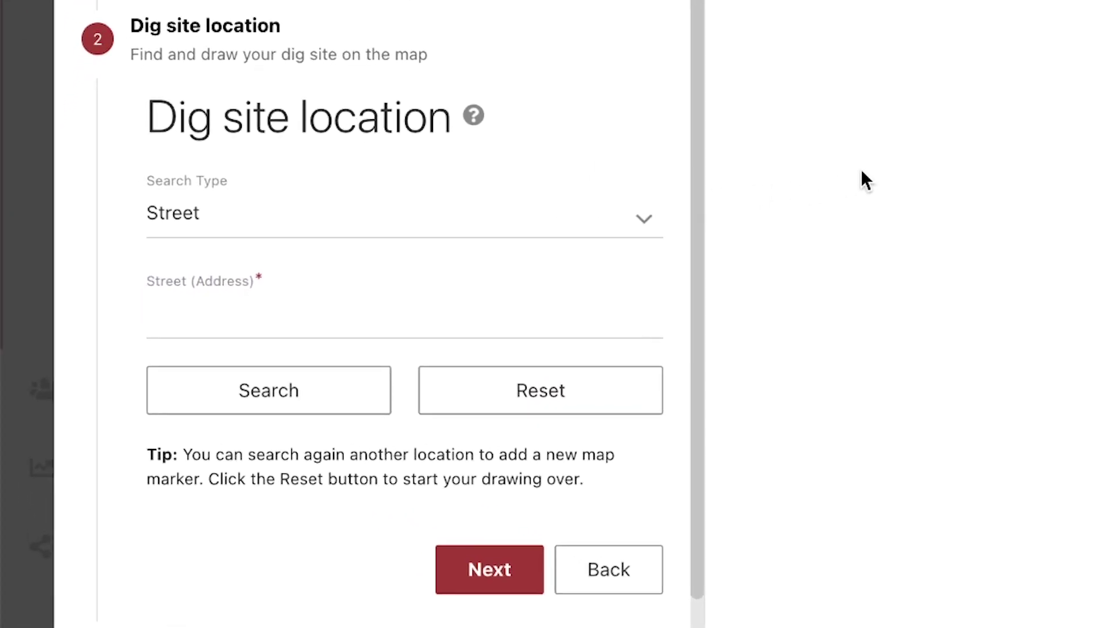
pyautogui.click(503, 216)
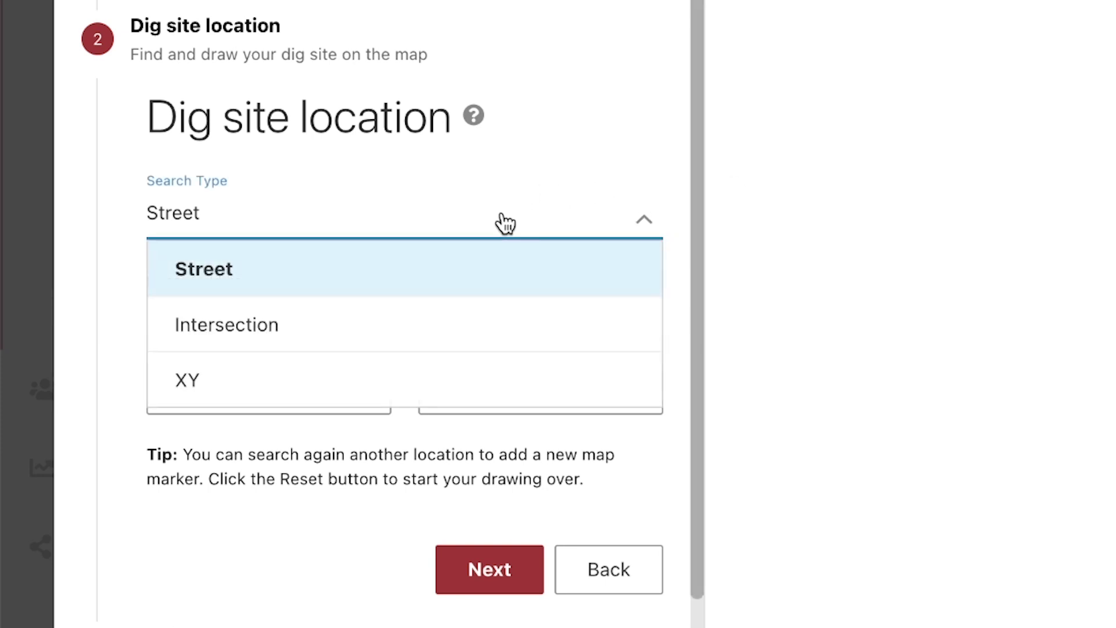
pyautogui.click(468, 324)
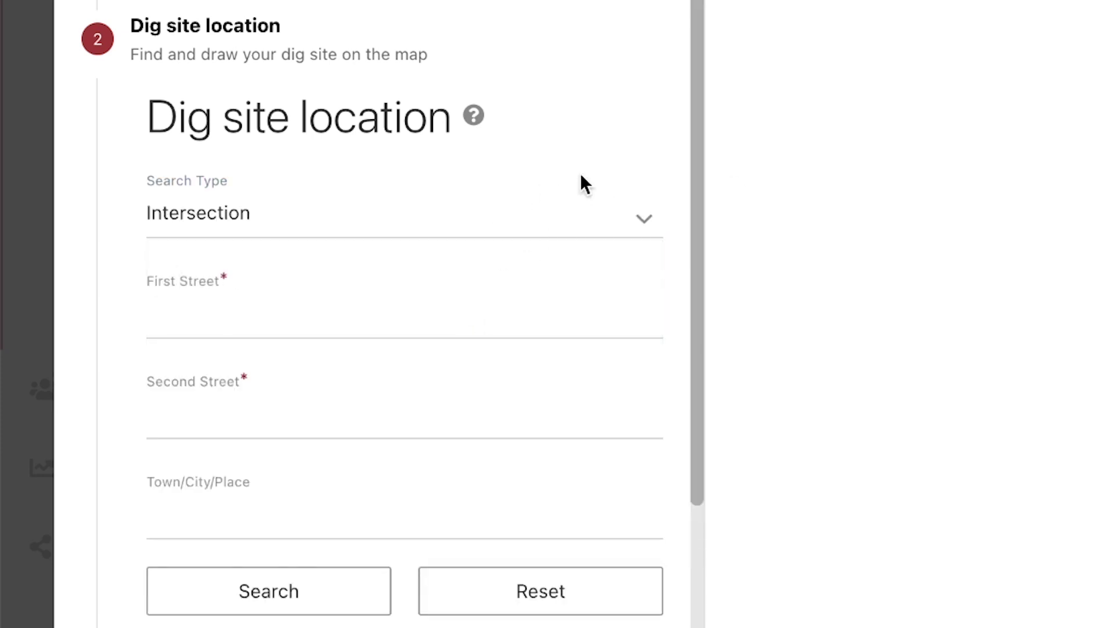
pyautogui.click(573, 214)
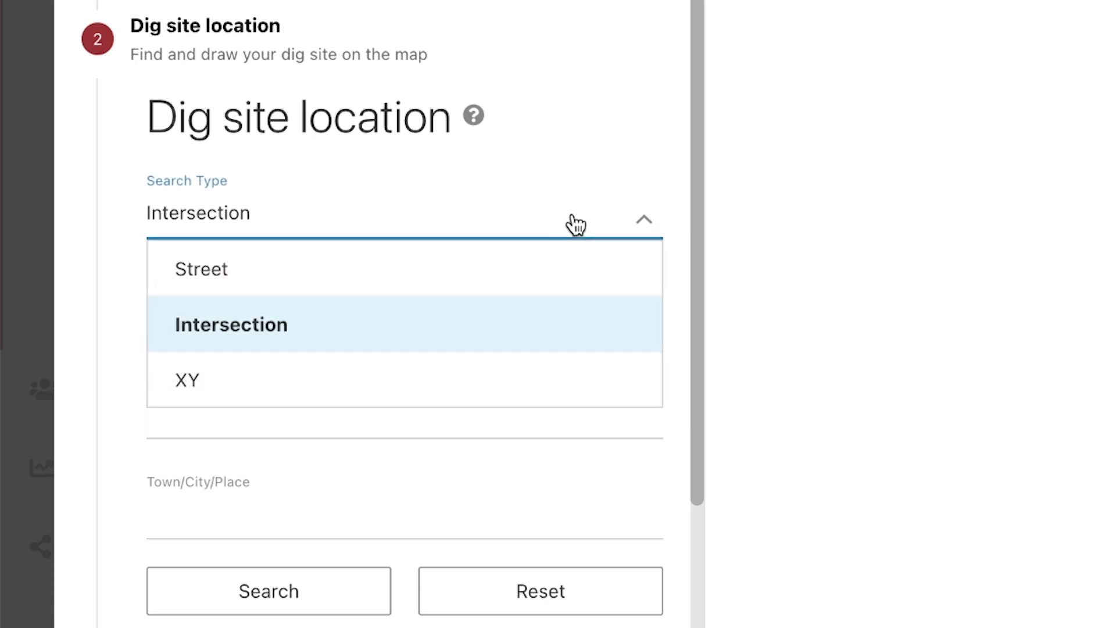
pyautogui.click(514, 375)
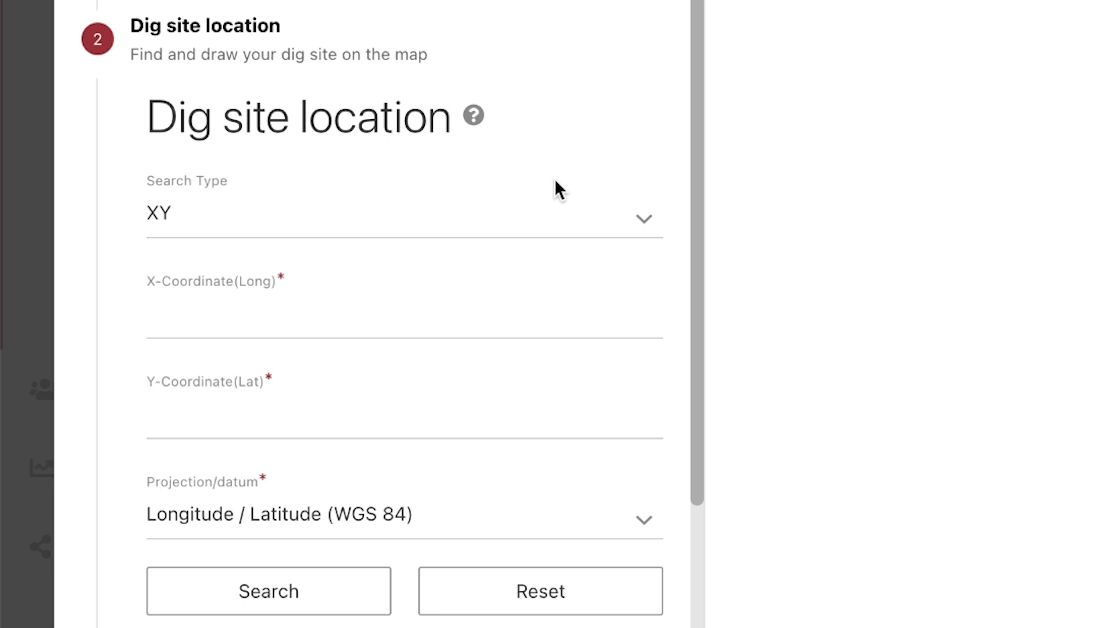
pyautogui.click(552, 224)
pyautogui.click(527, 268)
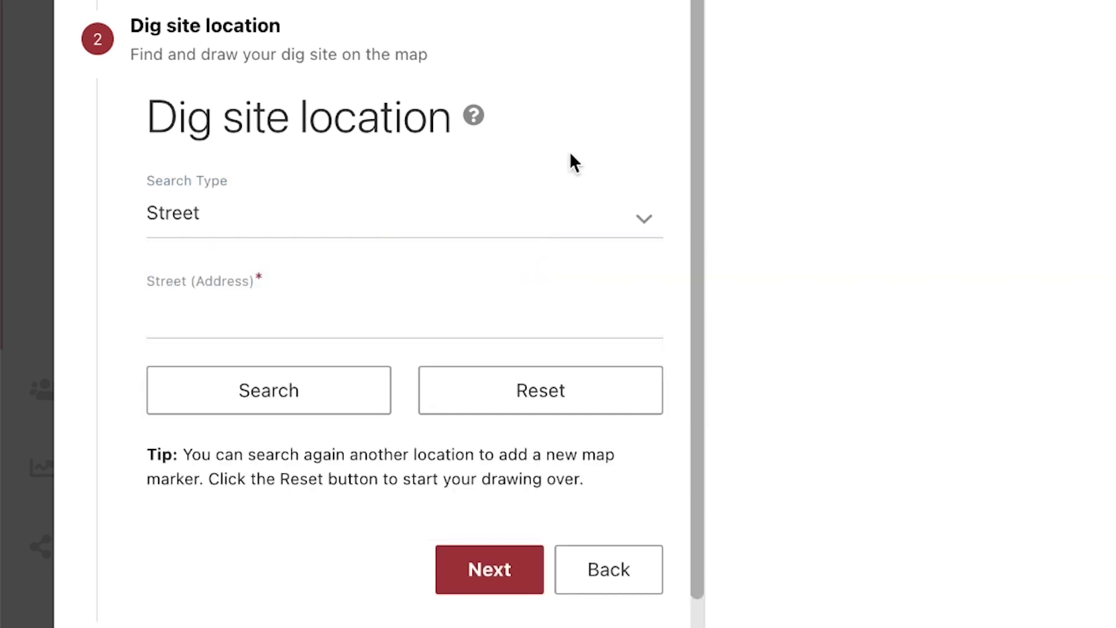
# - Search the USA North 811 office's street address and center the satellite map on the adjacent lot
pyautogui.press('Tab')
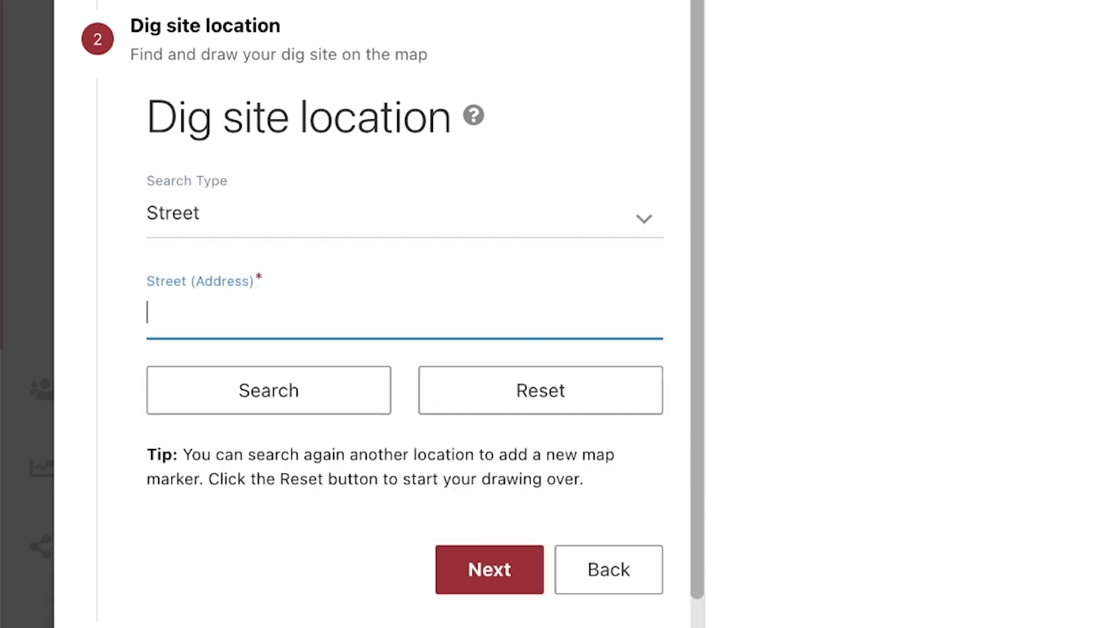
pyautogui.write('4005 Port Chicago Hwy')
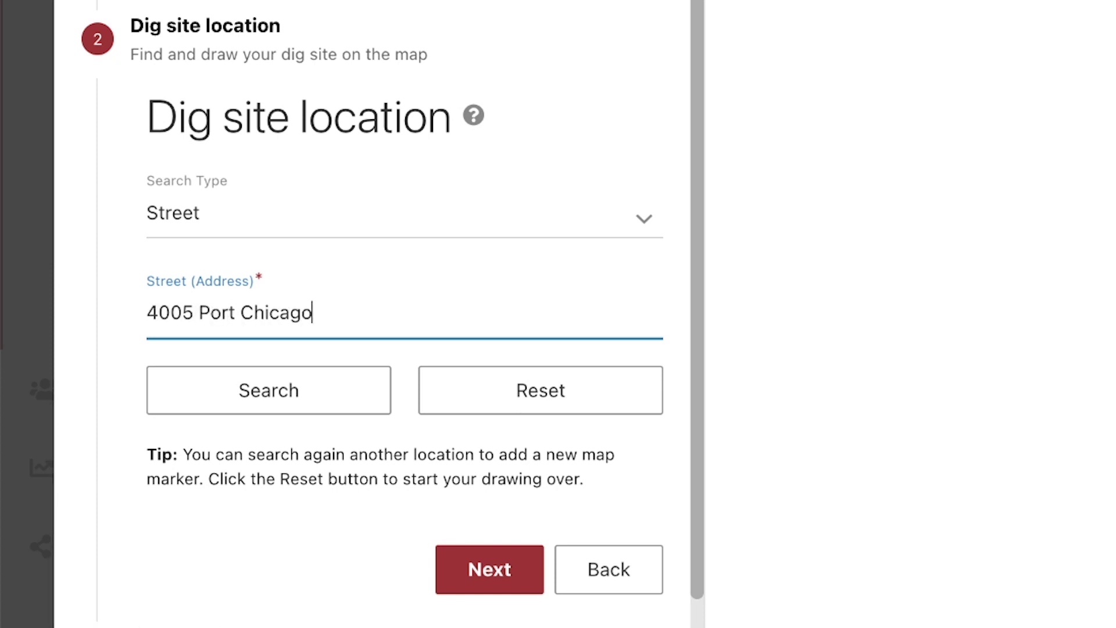
pyautogui.write(', Concord')
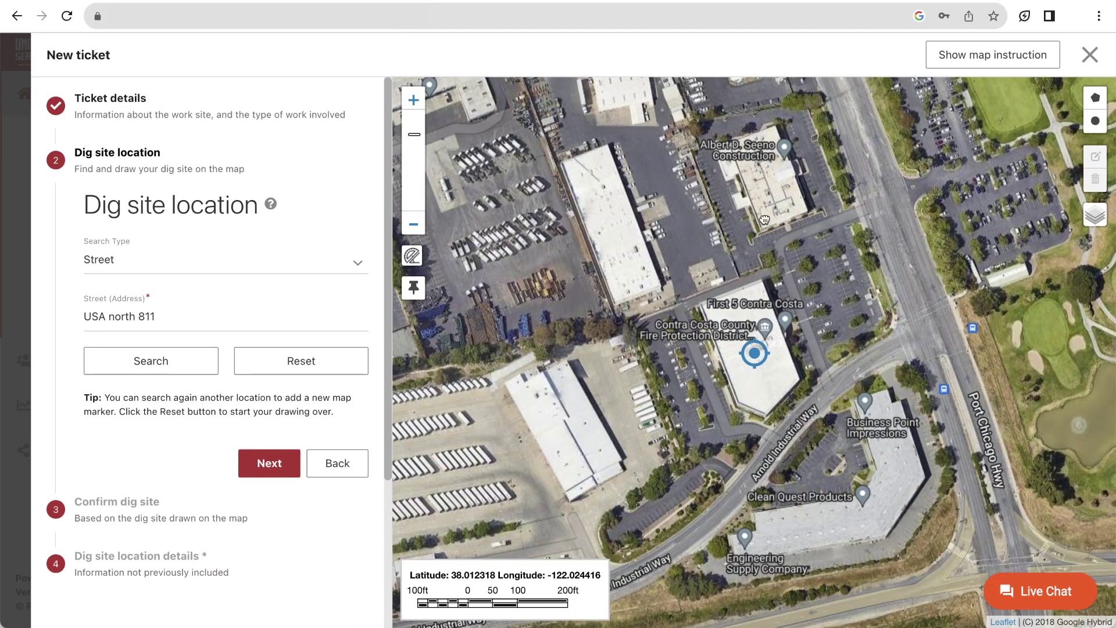
pyautogui.moveTo(796, 229)
pyautogui.mouseDown()
pyautogui.moveTo(665, 174)
pyautogui.moveTo(705, 162)
pyautogui.moveTo(783, 220)
pyautogui.mouseUp()
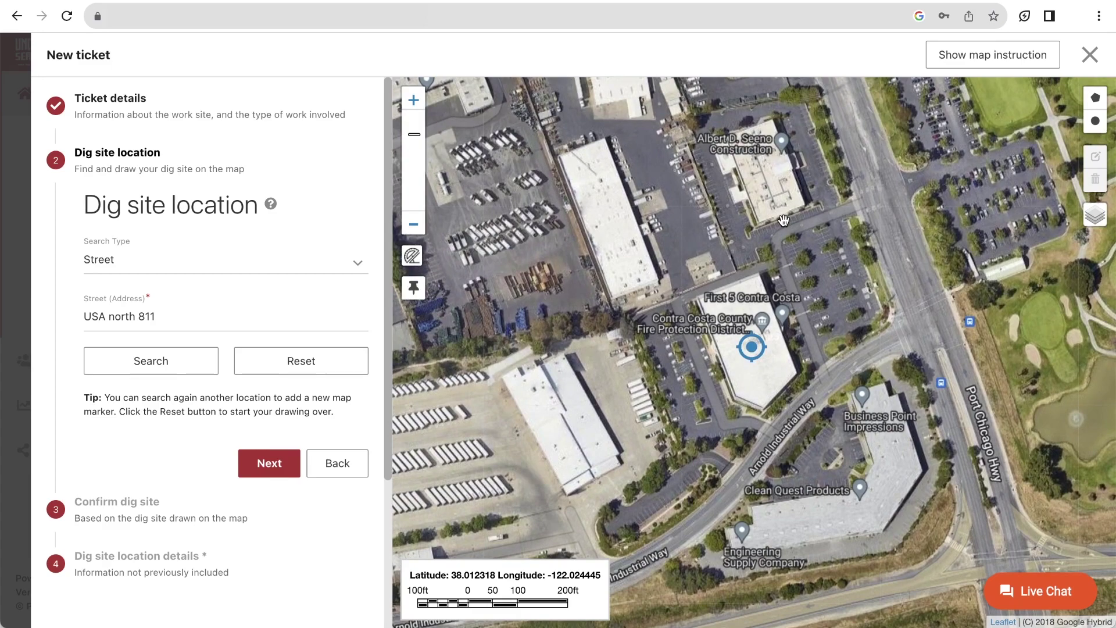
# - Zoom in and draw a circular dig area about 93 ft across over the parking lot
pyautogui.scroll(1, 784, 220)
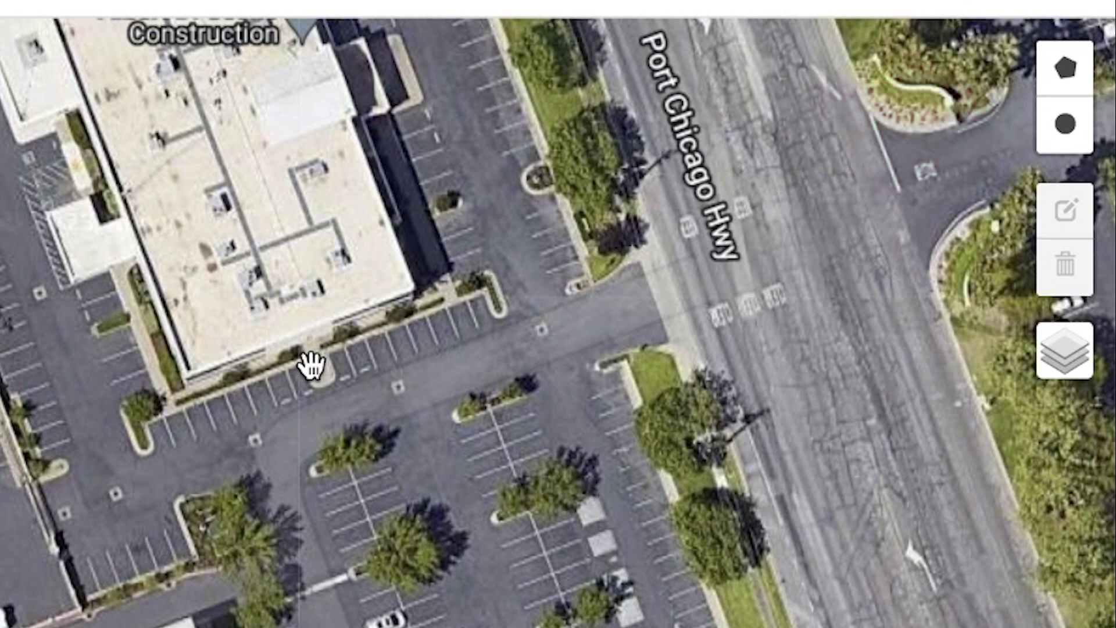
pyautogui.click(1071, 149)
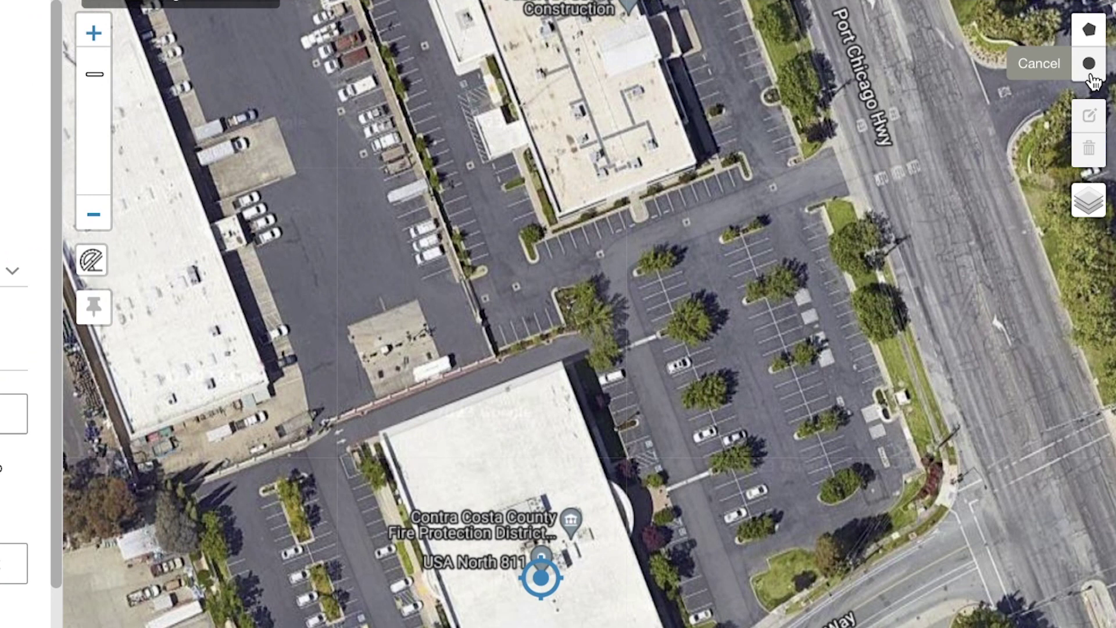
pyautogui.moveTo(743, 340); pyautogui.dragTo(805, 382)
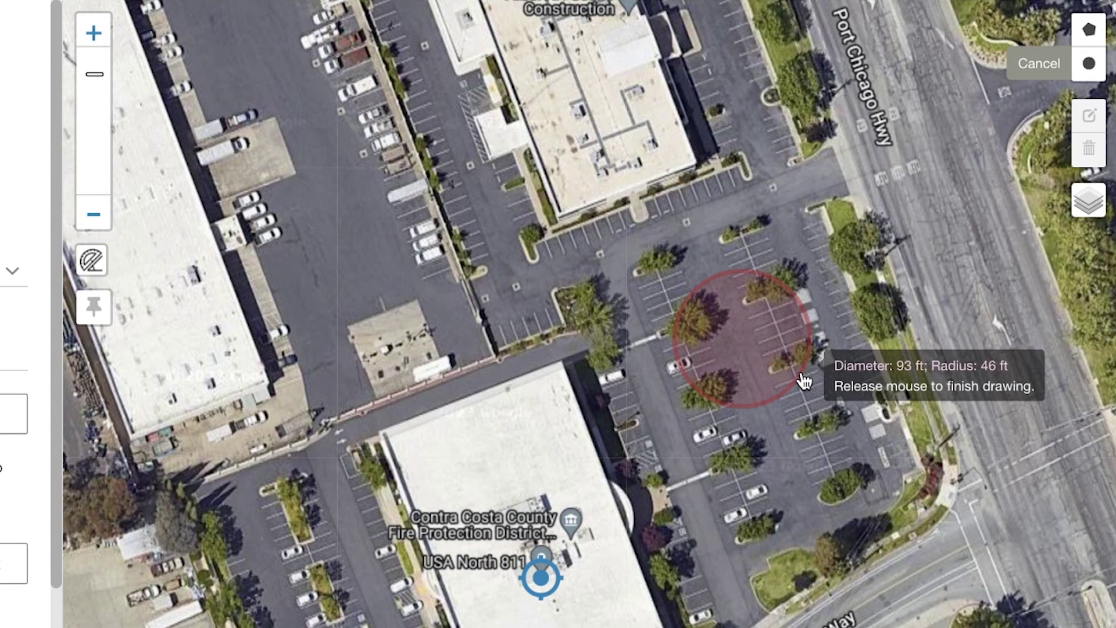
pyautogui.moveTo(805, 382); pyautogui.dragTo(804, 381)
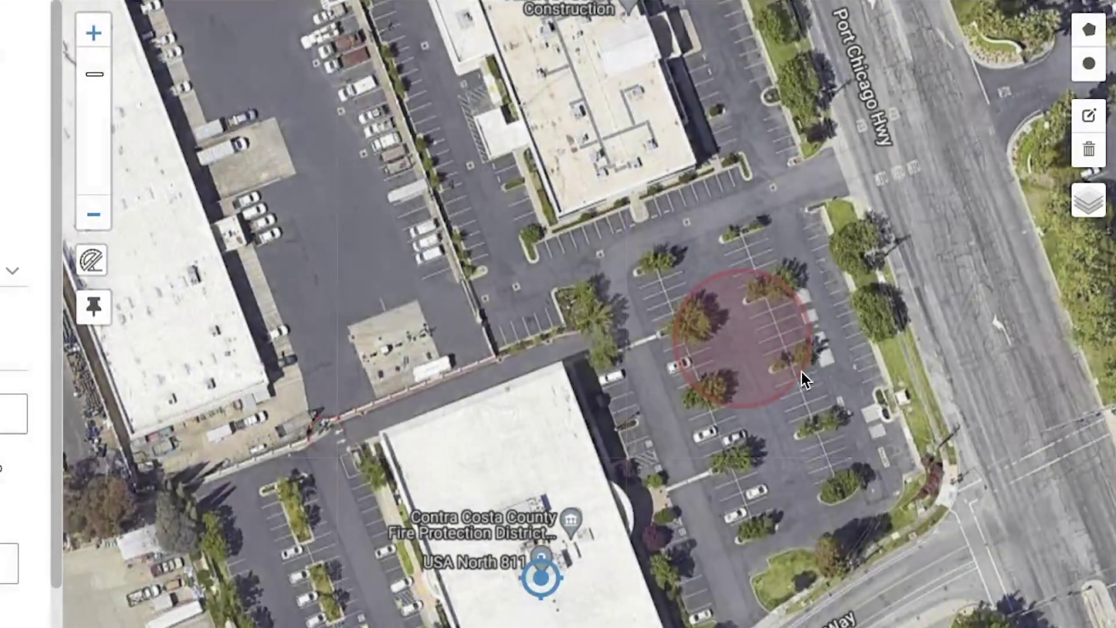
# - Delete the circle and trace the parking lot's corners as a polygon dig area
pyautogui.click(1089, 149)
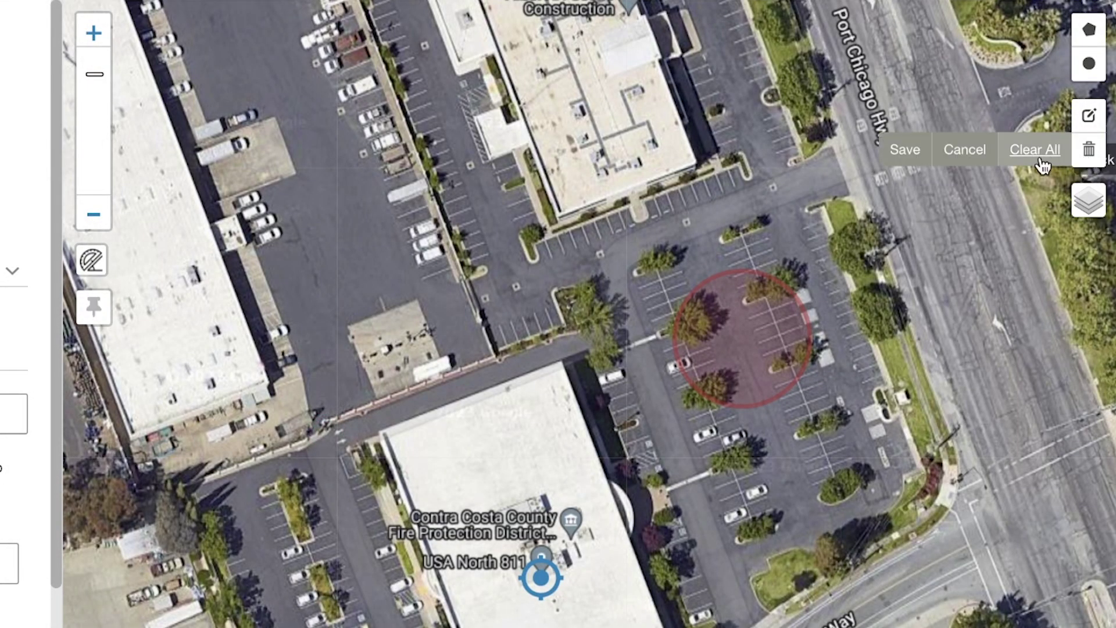
pyautogui.click(1029, 150)
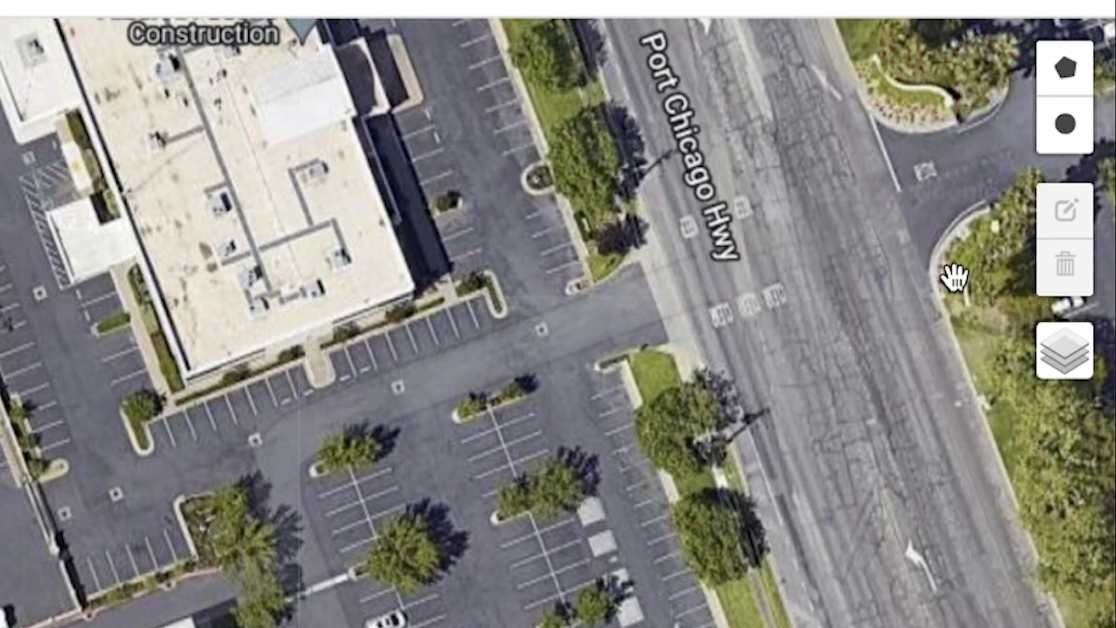
pyautogui.click(1066, 68)
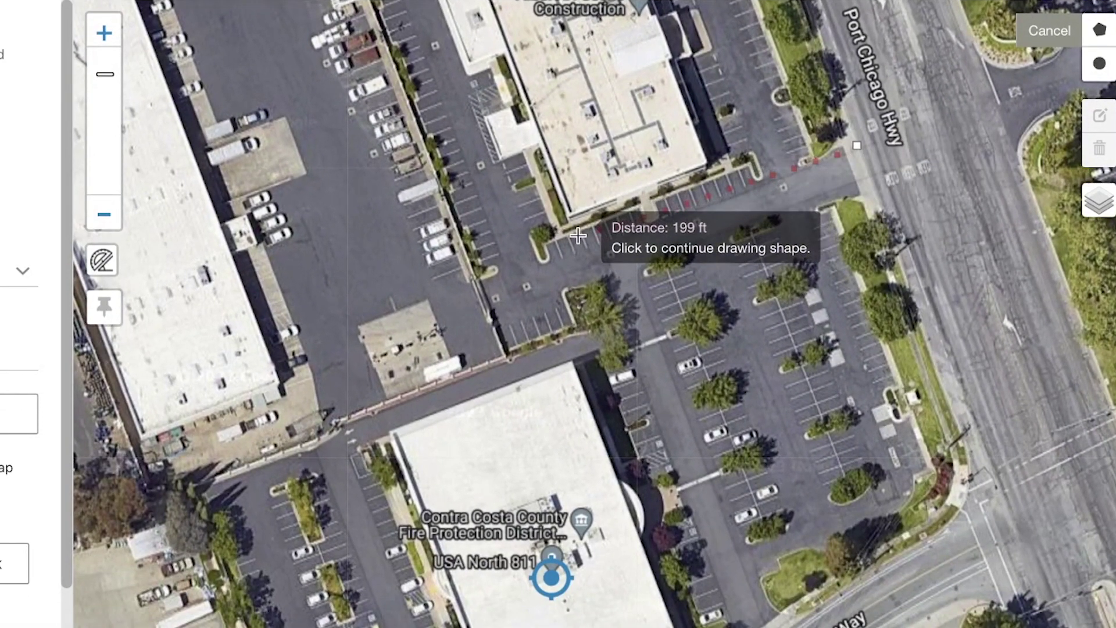
pyautogui.click(580, 235)
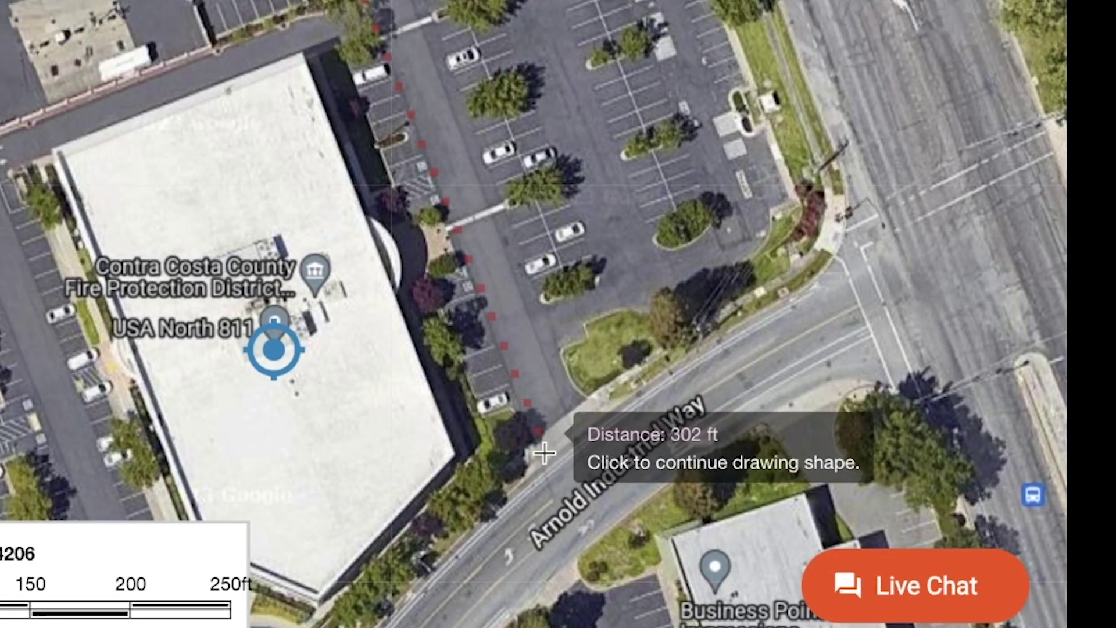
pyautogui.click(501, 414)
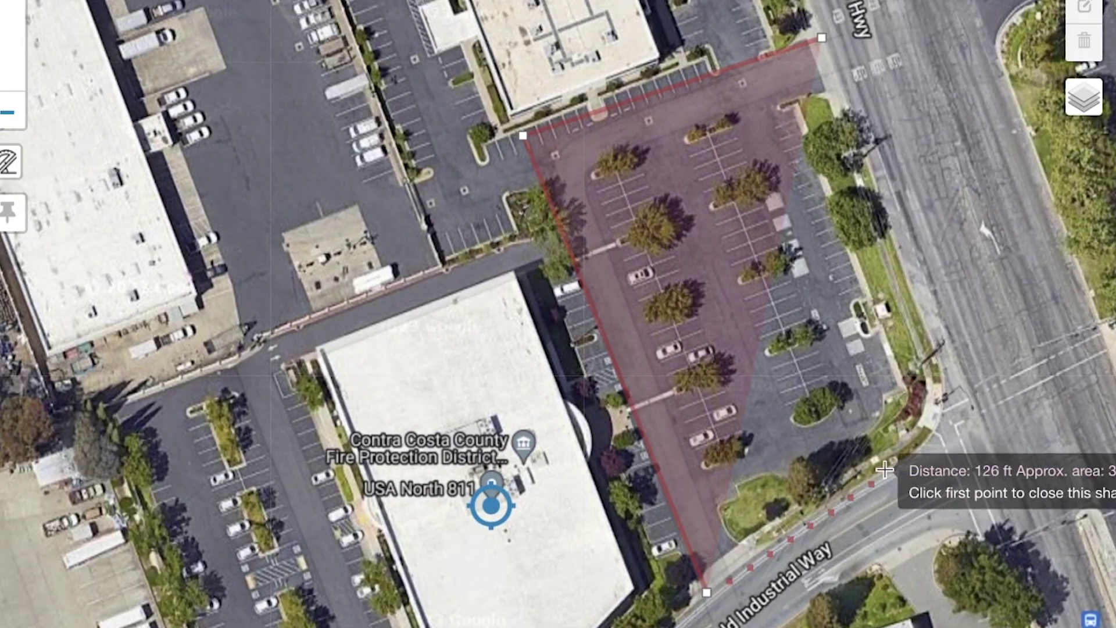
pyautogui.click(920, 455)
pyautogui.click(945, 384)
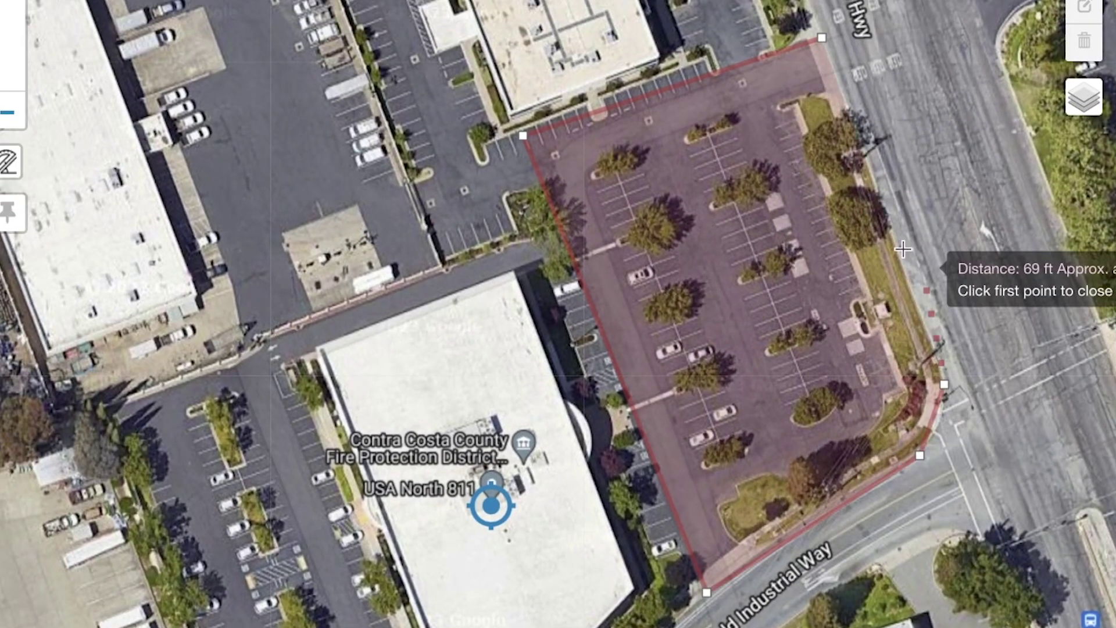
pyautogui.click(823, 38)
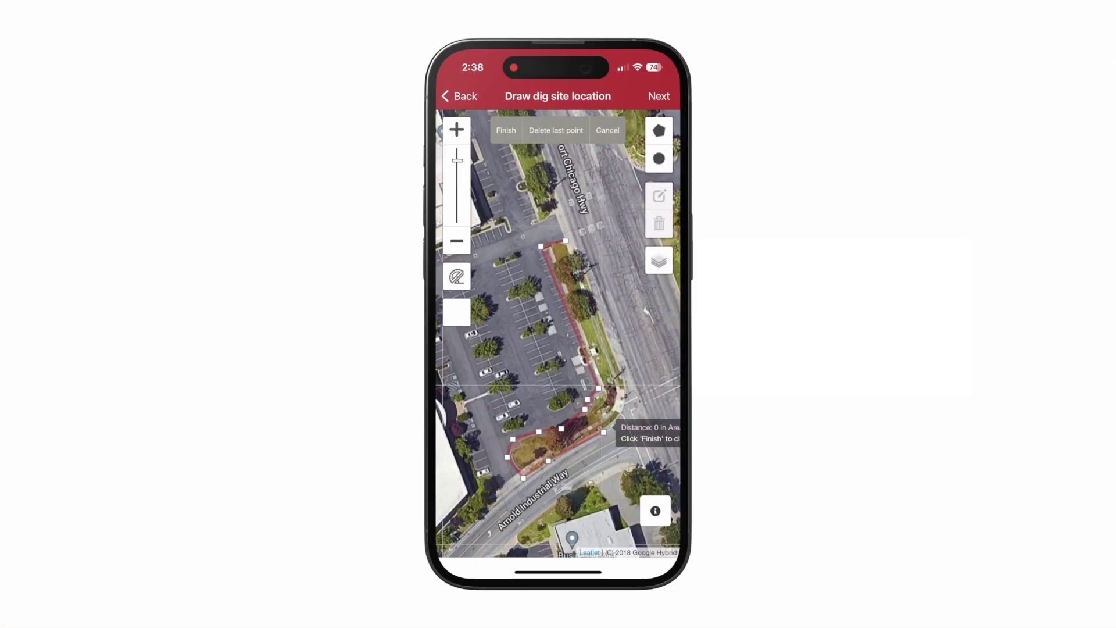
# - Add vertices up the roadside strip and finish the polygon at 54,384 ft²
pyautogui.click(622, 415)
pyautogui.click(627, 381)
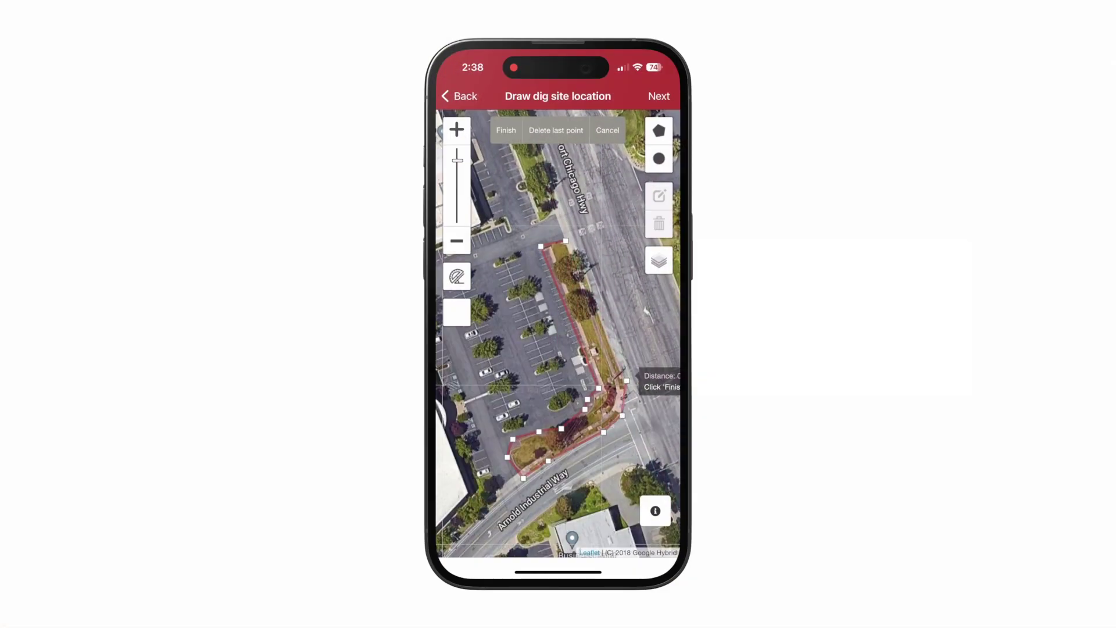
pyautogui.click(606, 340)
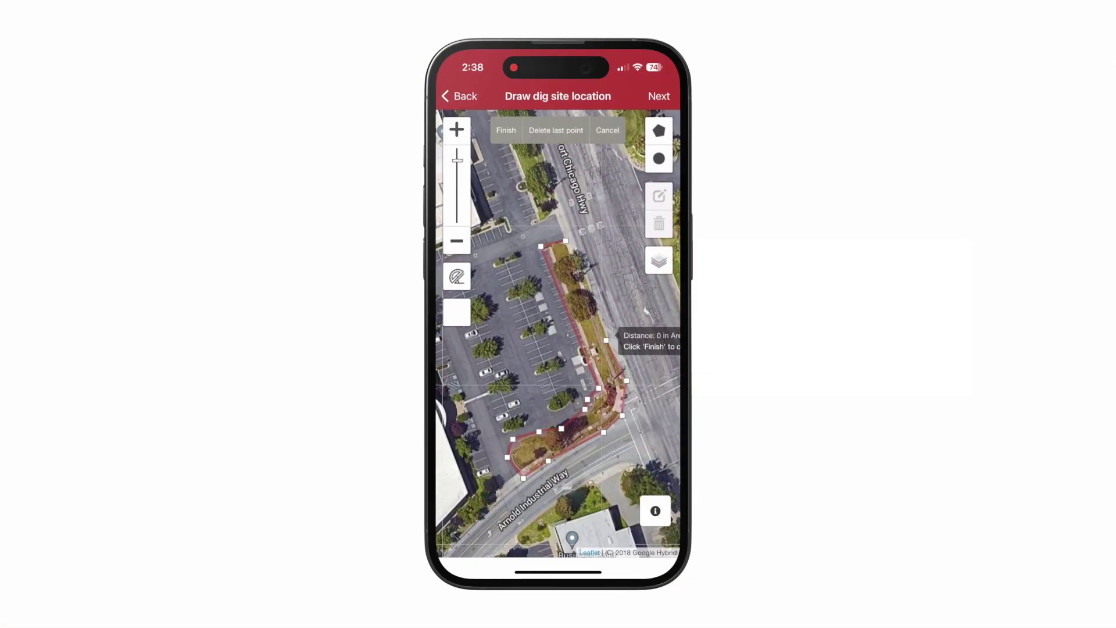
pyautogui.click(567, 240)
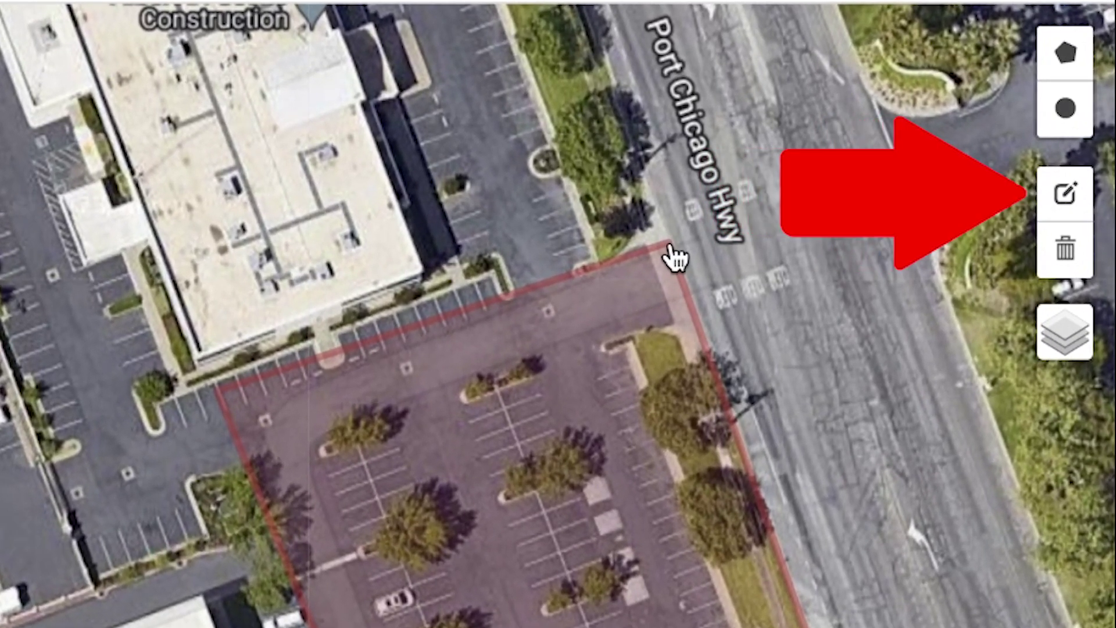
# - Drag a polygon corner to demonstrate editing, then clear all shapes from the map
pyautogui.click(1063, 199)
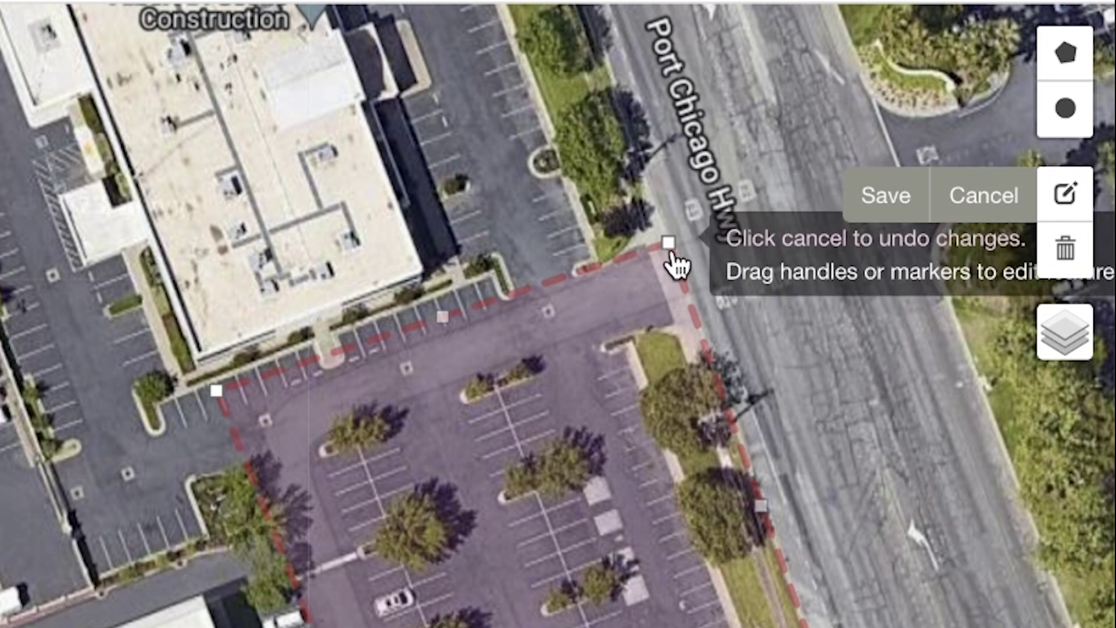
pyautogui.moveTo(670, 253); pyautogui.dragTo(630, 343)
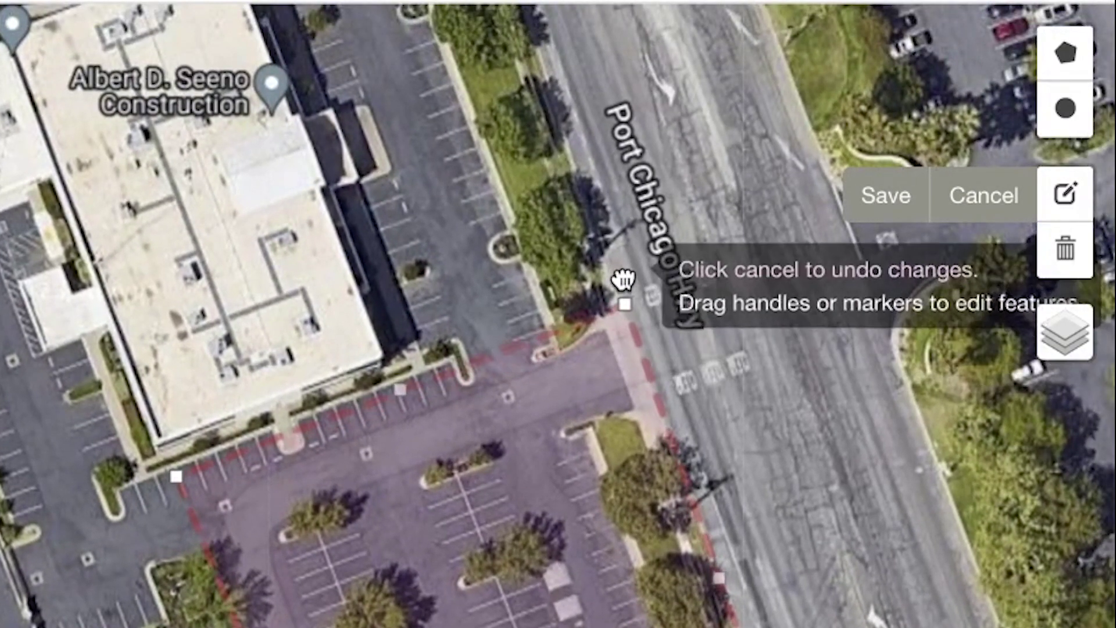
pyautogui.moveTo(624, 282); pyautogui.dragTo(633, 309)
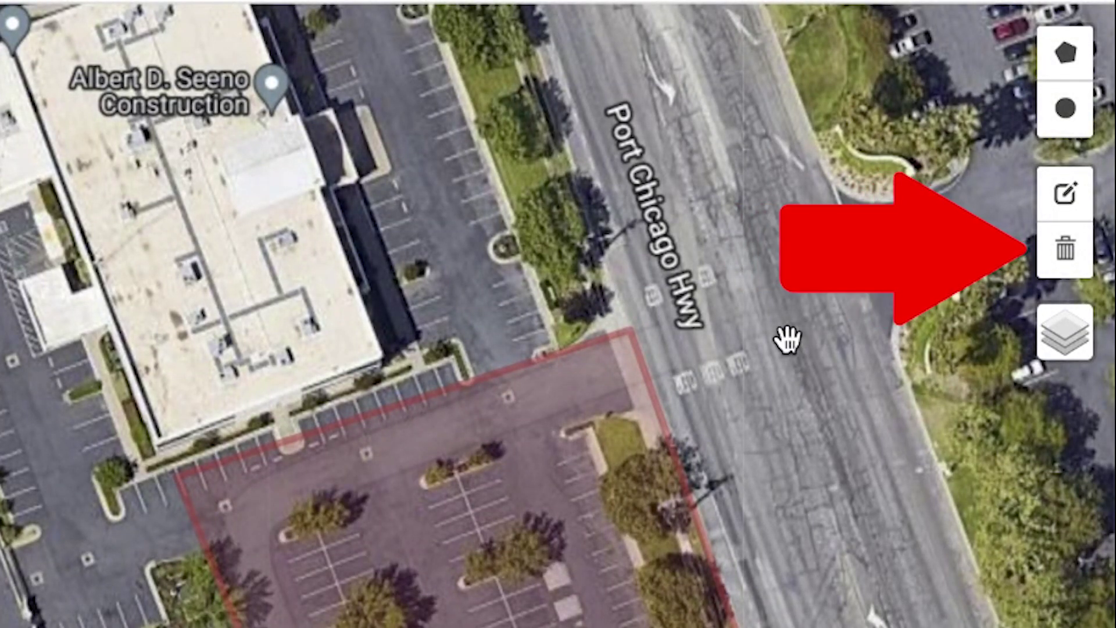
pyautogui.click(1076, 260)
pyautogui.click(1001, 251)
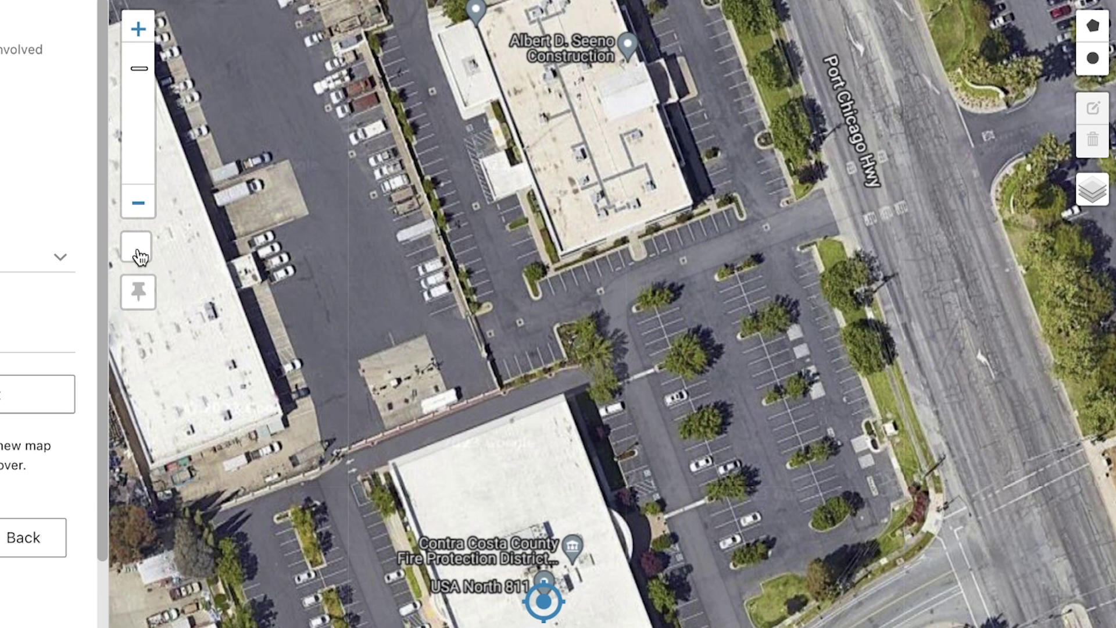
pyautogui.click(137, 248)
# - Measure a stretch of Port Chicago Hwy, then drop green and purple pins on the road
pyautogui.click(1018, 458)
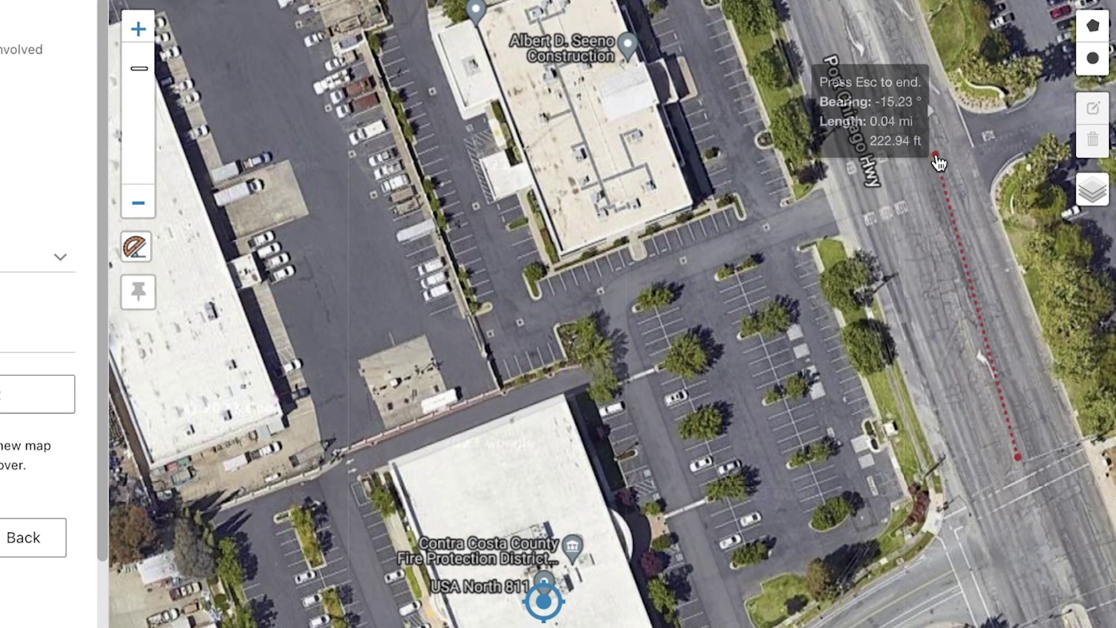
pyautogui.press('Escape')
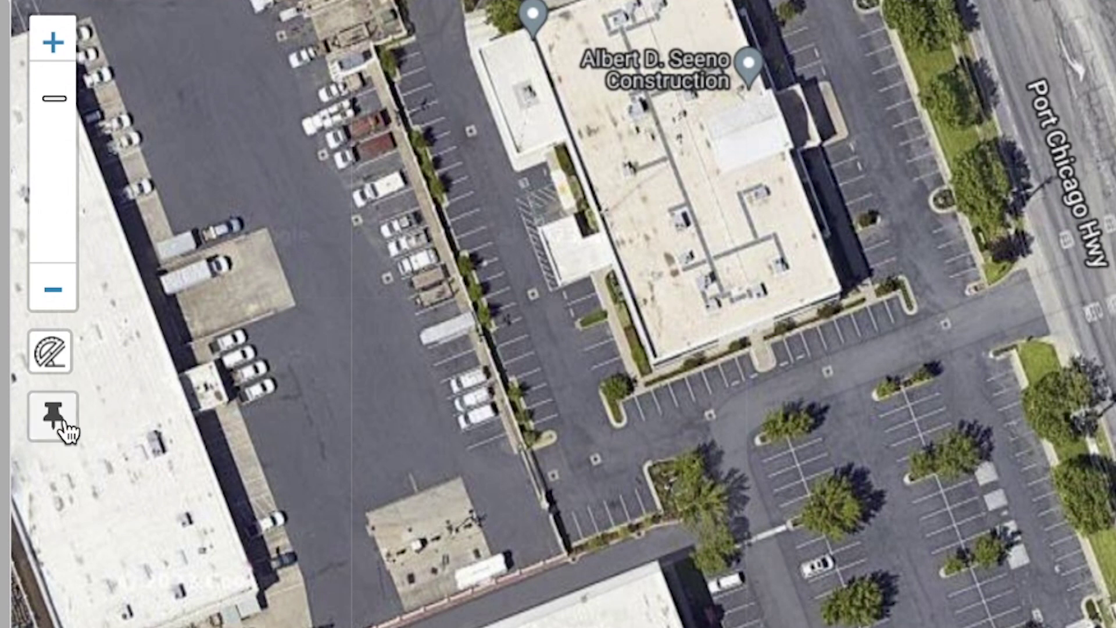
pyautogui.click(54, 416)
pyautogui.click(989, 381)
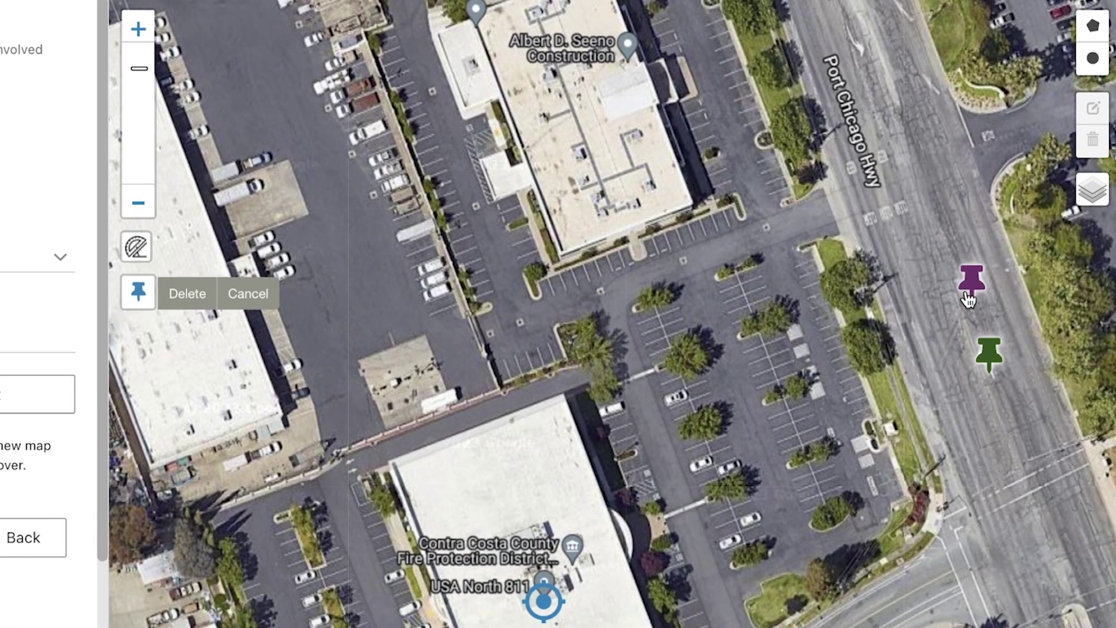
pyautogui.click(943, 258)
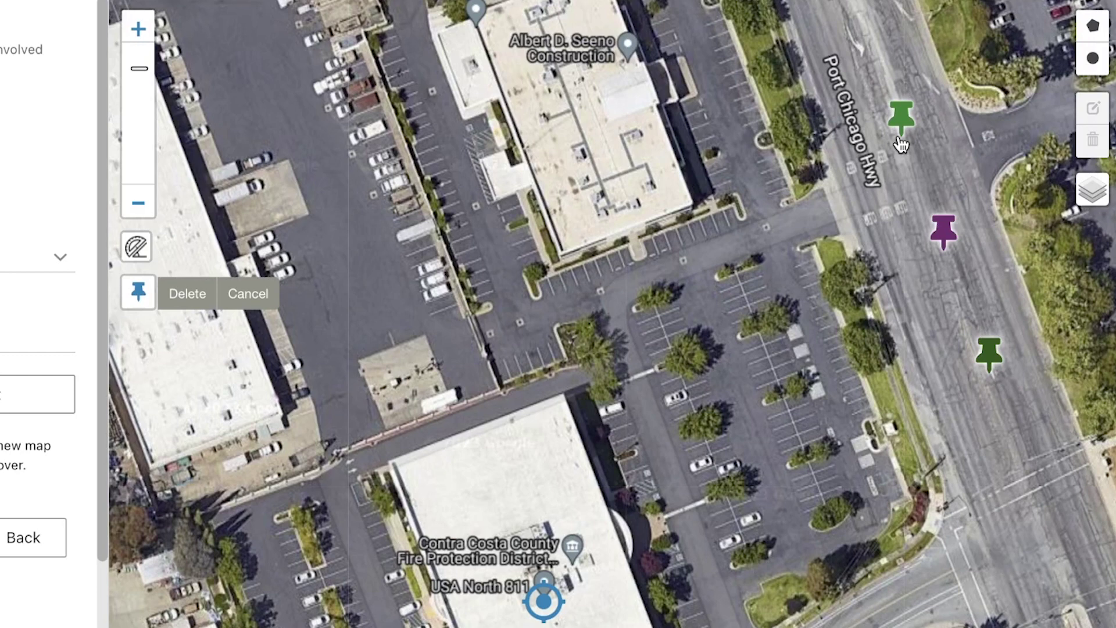
# - Show Google Satellite with the Parcels overlay, revealing lots 4005, 4021 and 4050
pyautogui.click(239, 294)
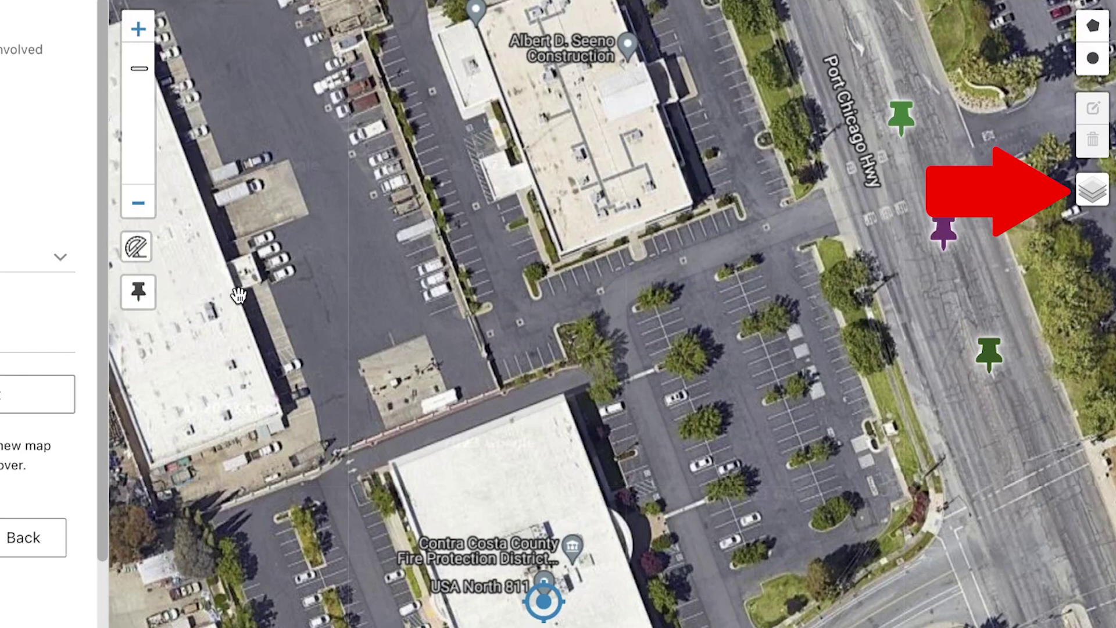
pyautogui.click(1088, 193)
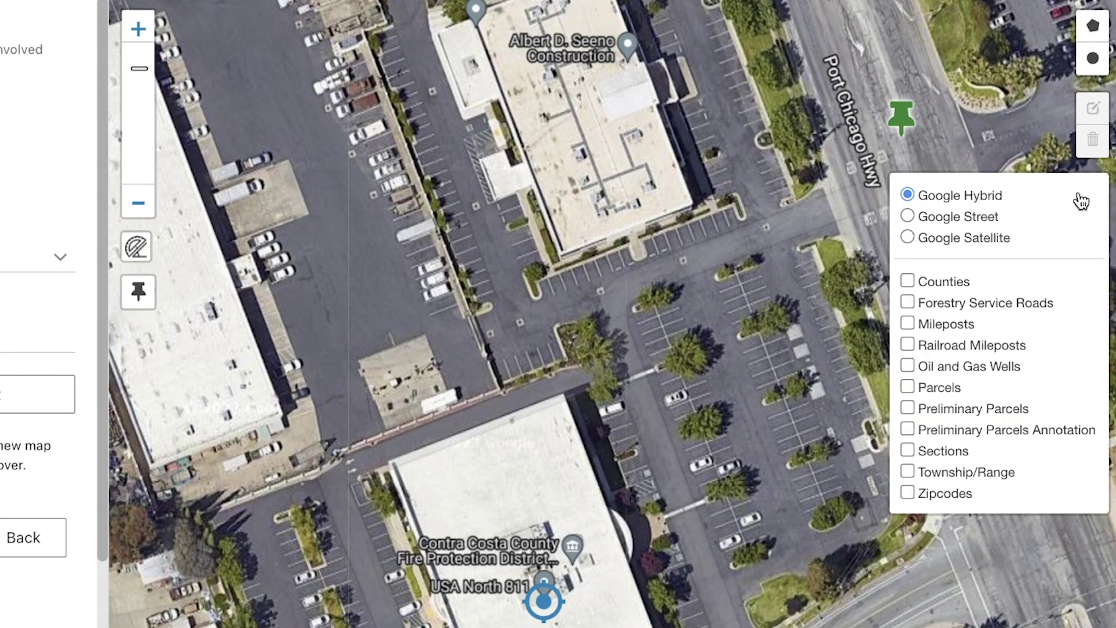
pyautogui.click(908, 218)
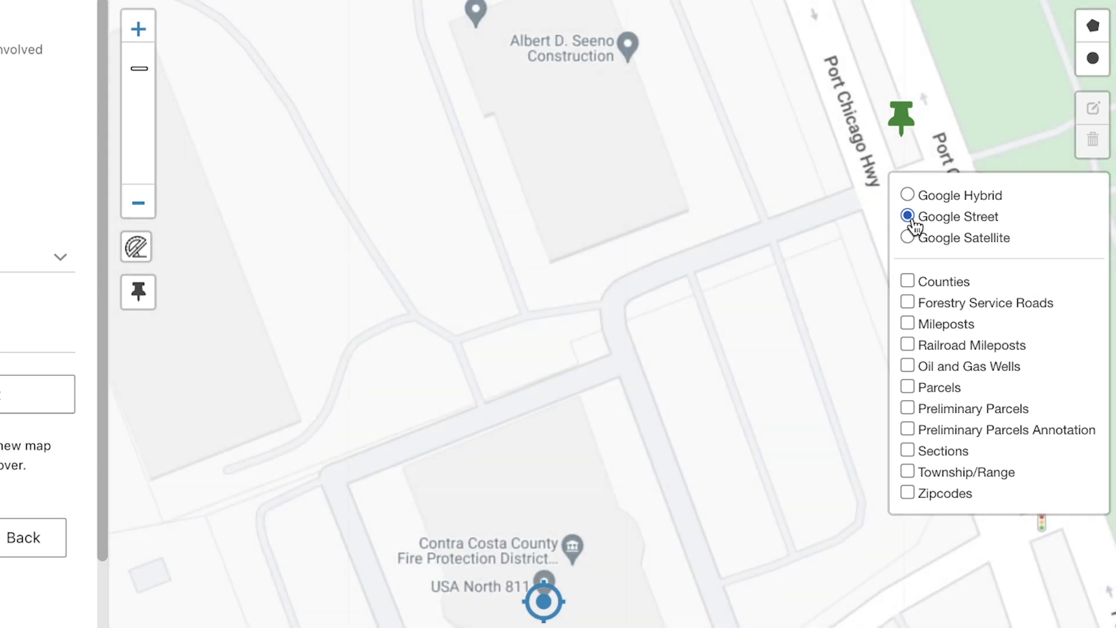
pyautogui.click(909, 237)
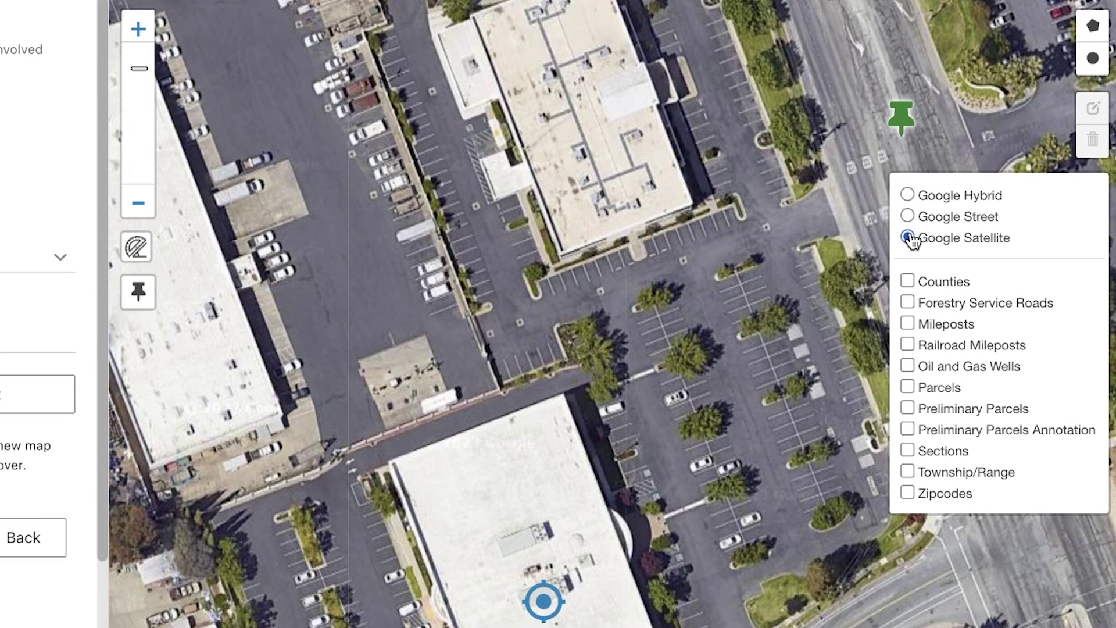
pyautogui.click(908, 388)
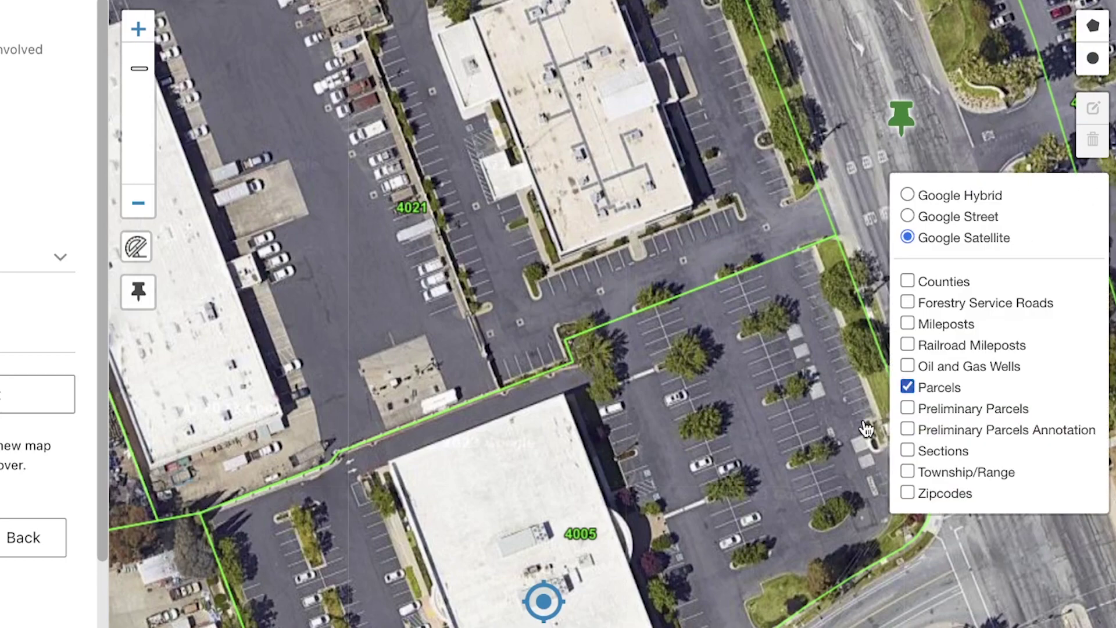
pyautogui.scroll(-2, 642, 482)
pyautogui.moveTo(642, 482); pyautogui.dragTo(687, 344)
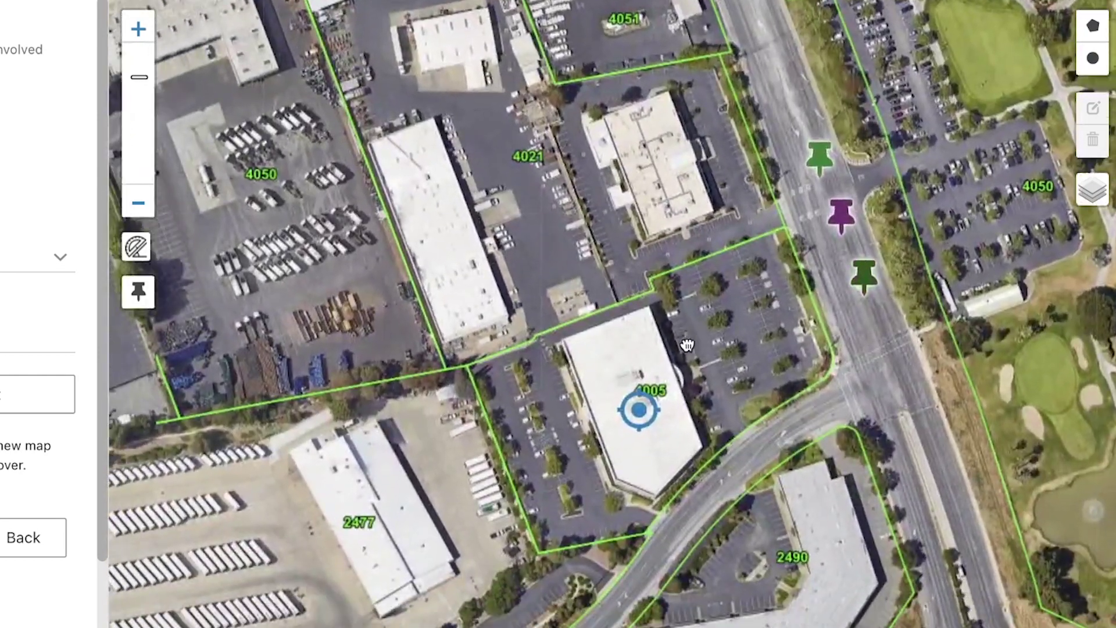